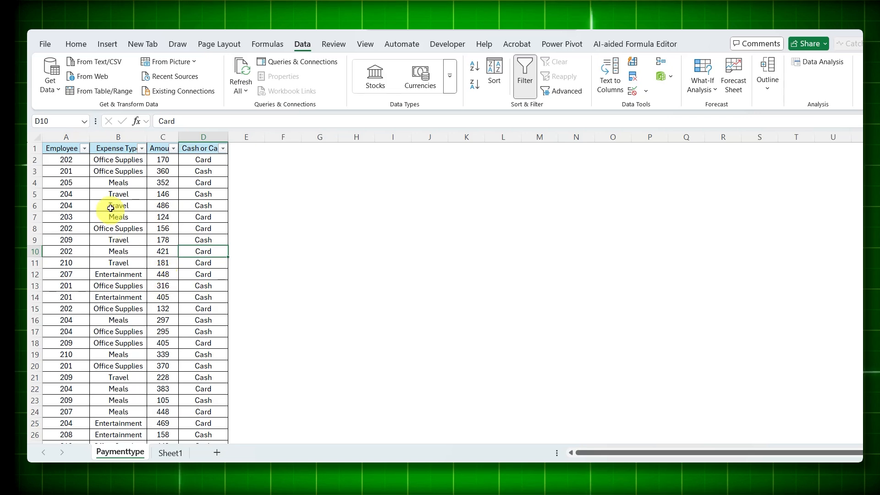
left_click(98, 175)
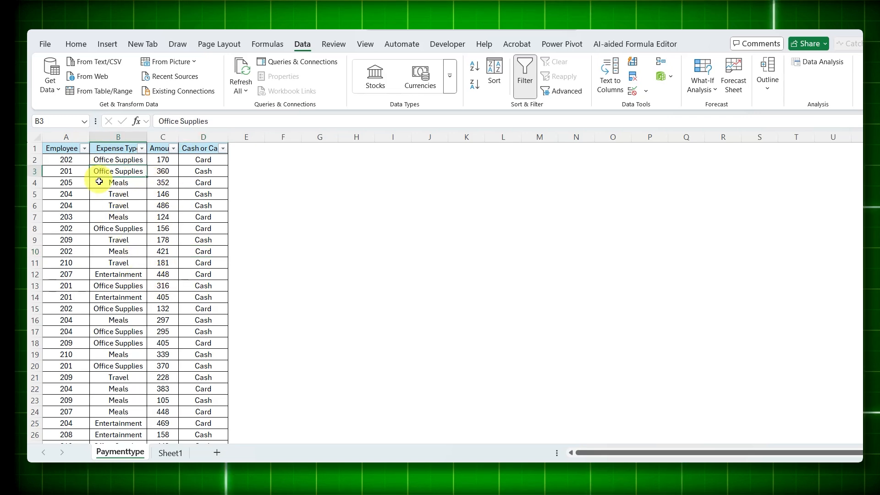
left_click(69, 148)
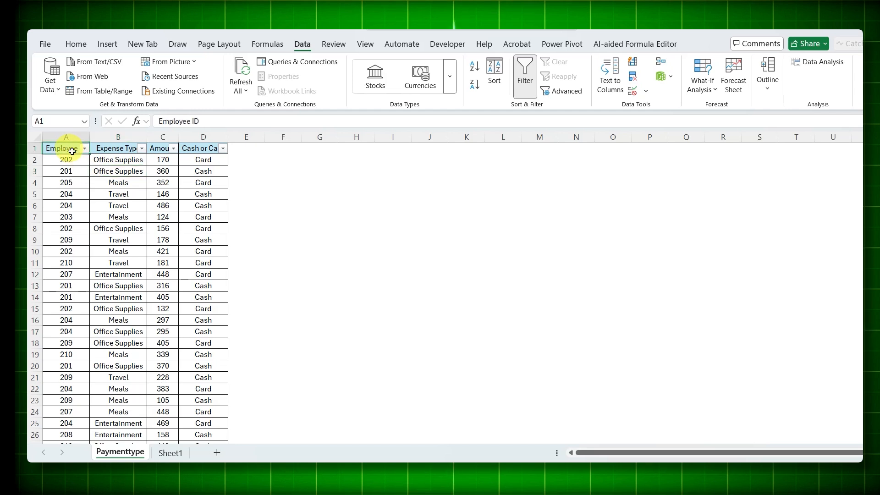
left_click(123, 158)
left_click(165, 159)
left_click(191, 159)
- Reset the table's header filters and show only the Cash rows in the Cash or Card column
key("ctrl+shift+l")
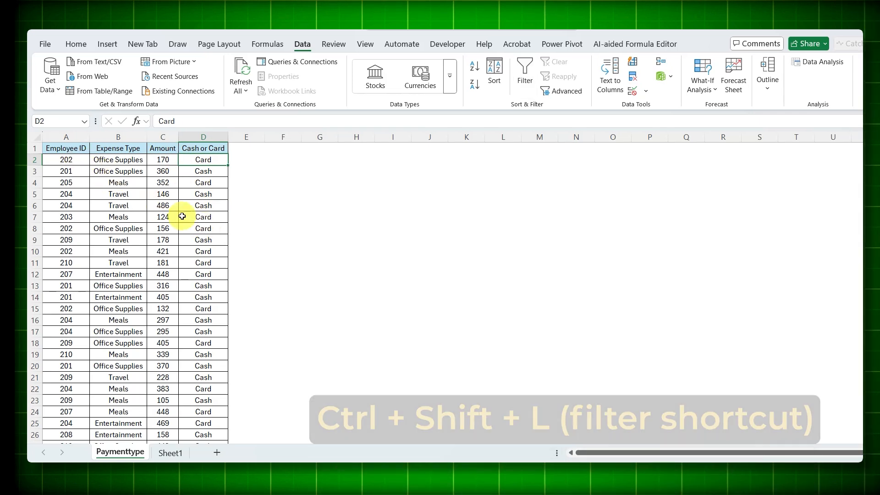
key("ctrl+shift+l")
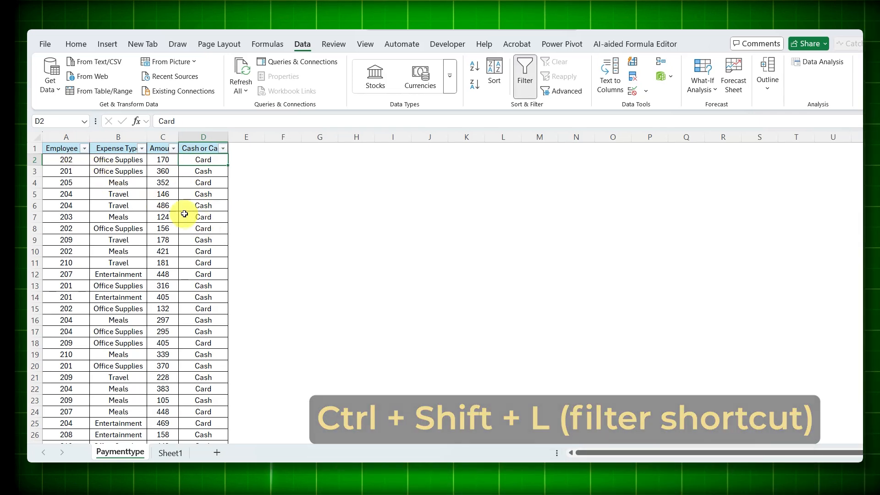
left_click(223, 147)
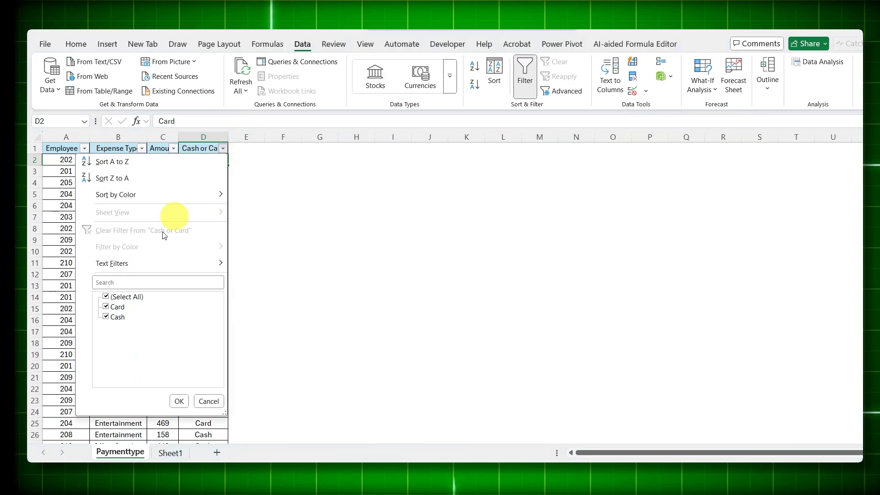
left_click(115, 307)
left_click(179, 401)
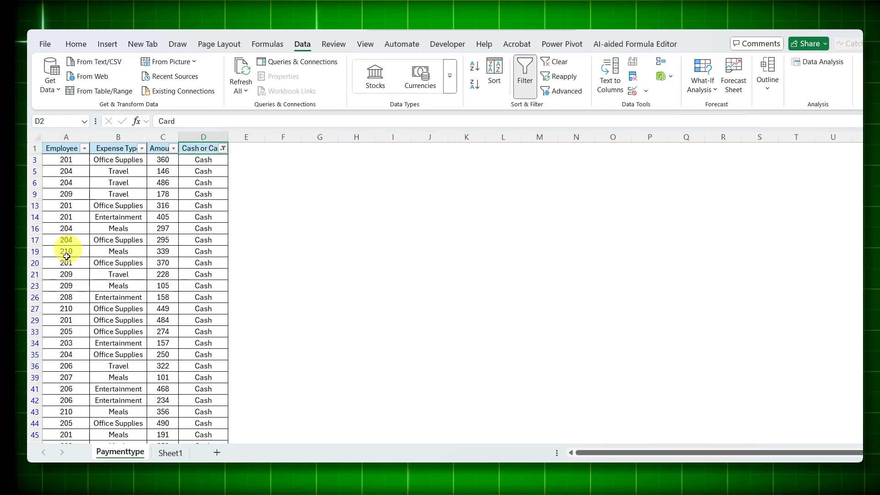
- Copy the filtered Employee ID column from the Paymenttype sheet into column A of Sheet1
left_click(65, 137)
key("ctrl+c")
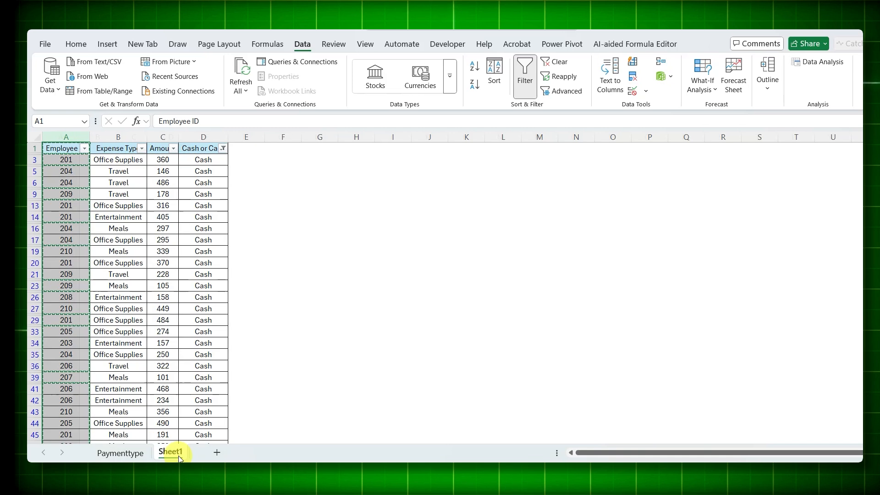
left_click(173, 452)
left_click(72, 137)
key("ctrl+v")
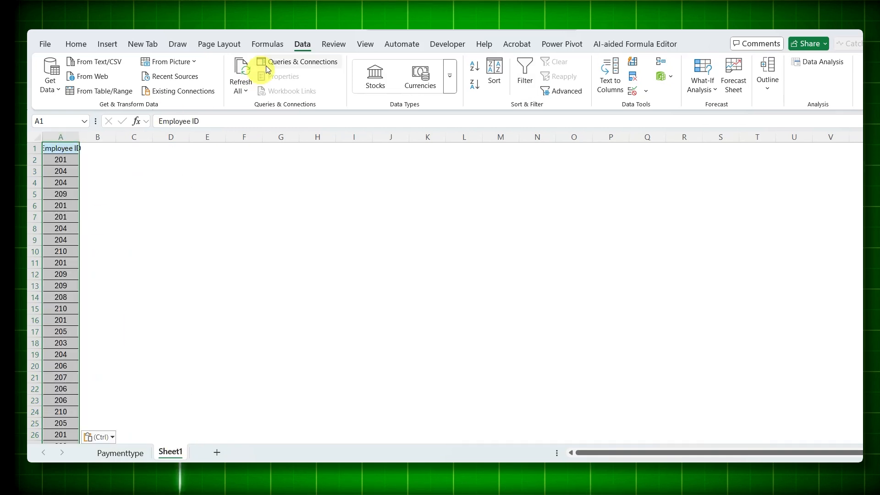
- Remove the duplicate employee IDs from column A of Sheet1 and select the unique IDs in A2:A10
left_click(633, 76)
left_click(388, 298)
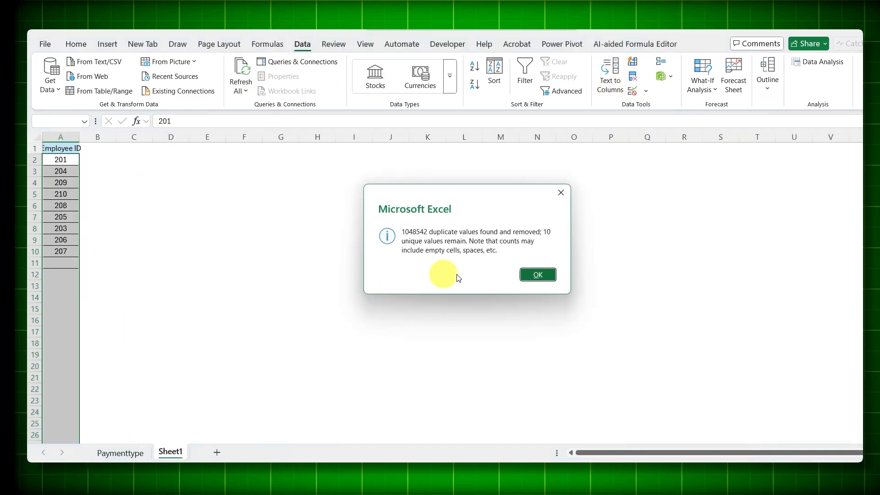
left_click(524, 268)
left_click_drag(75, 153, 73, 251)
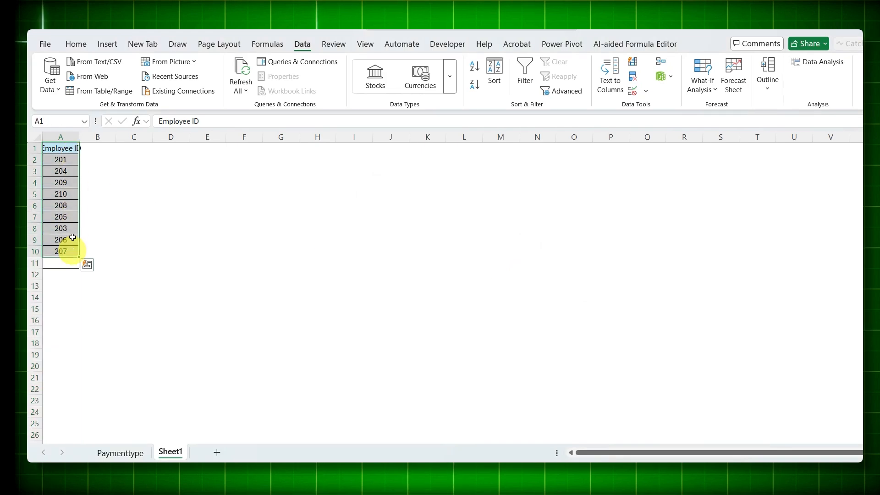
left_click_drag(67, 160, 71, 251)
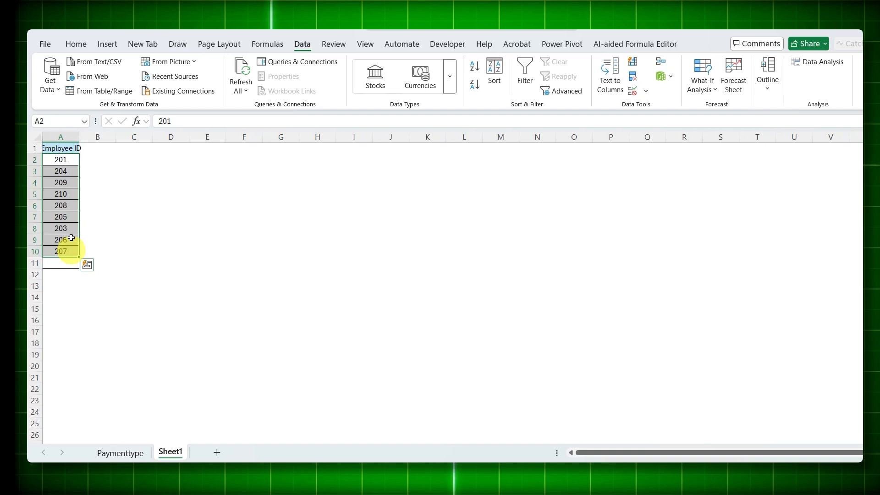
- Remove the filter from the Paymenttype sheet and compare the payment types in rows 5 and 22 for the same employee
left_click(120, 452)
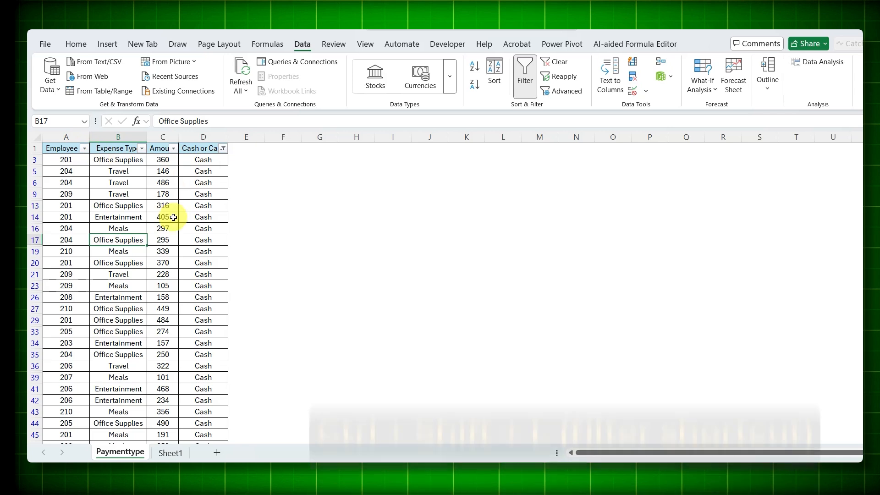
key("ctrl+shift+l")
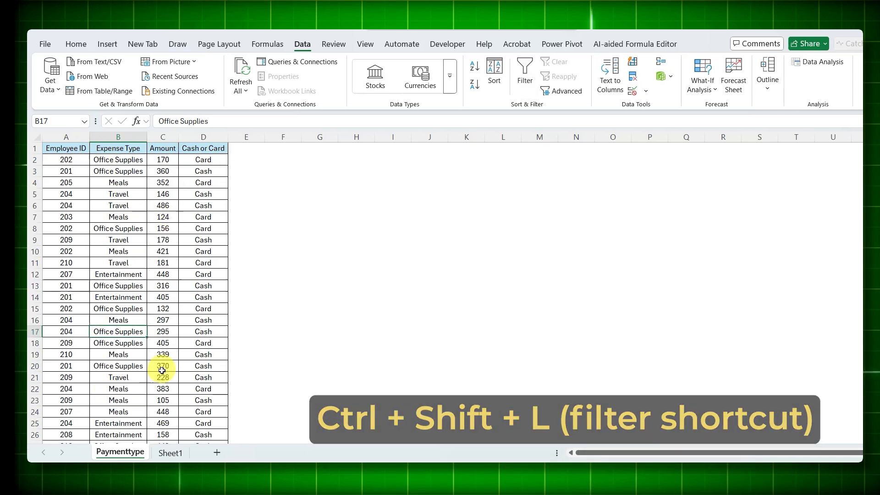
left_click(171, 452)
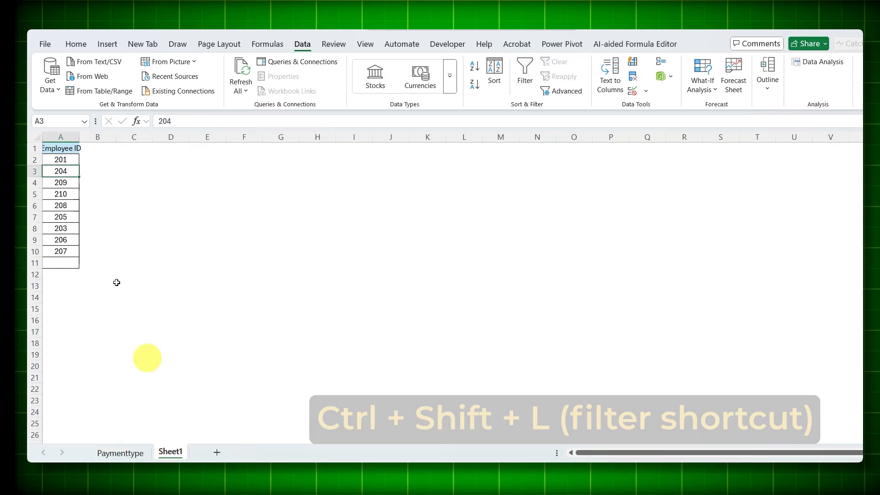
left_click(120, 453)
left_click_drag(66, 194, 193, 194)
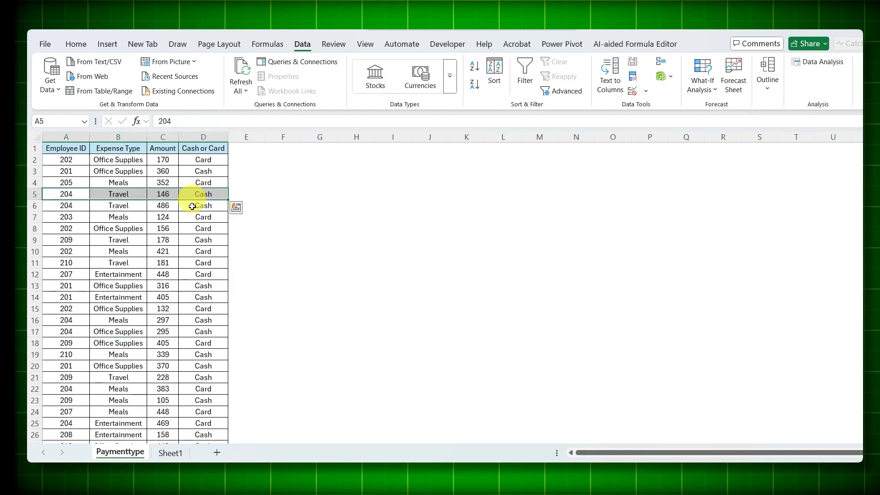
left_click_drag(76, 388, 194, 389)
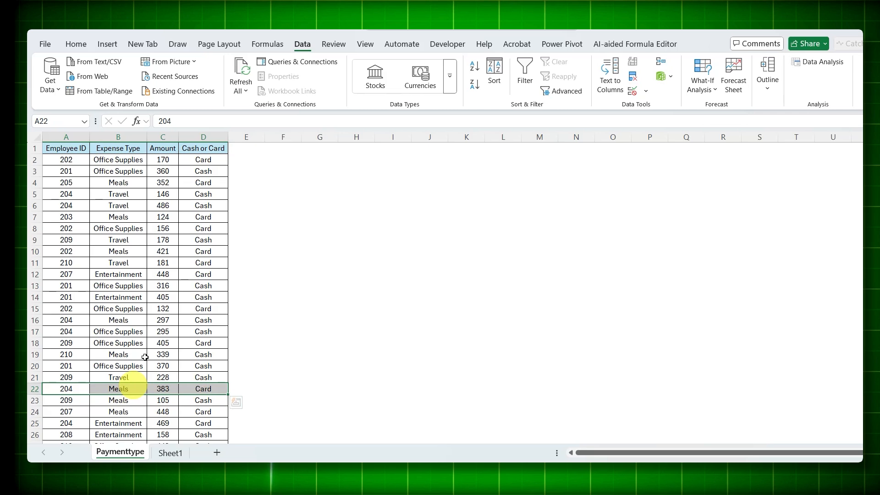
left_click(207, 243)
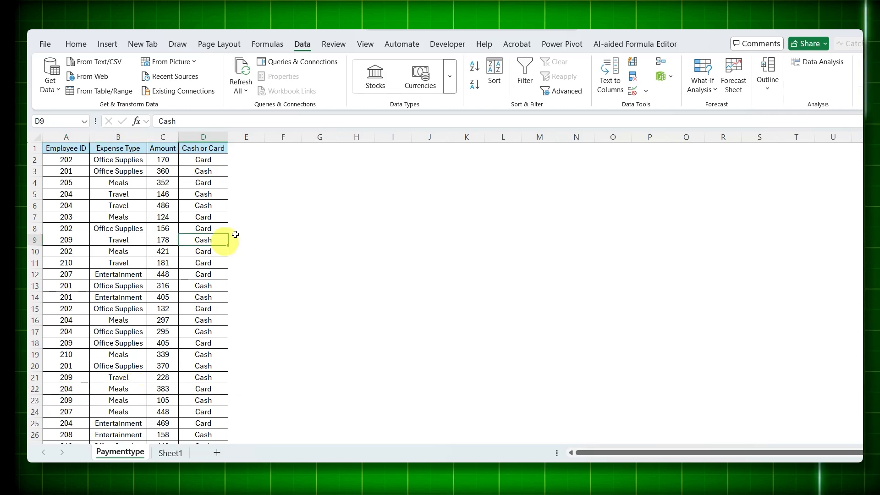
- Add the header "Transation Type Check" in E1 and fit the width of column E to it
double_click(246, 149)
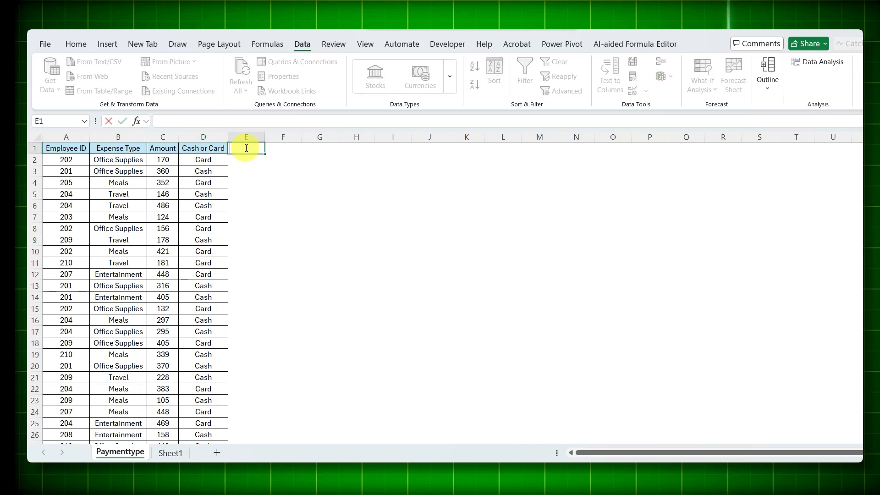
type("Transation Type Check")
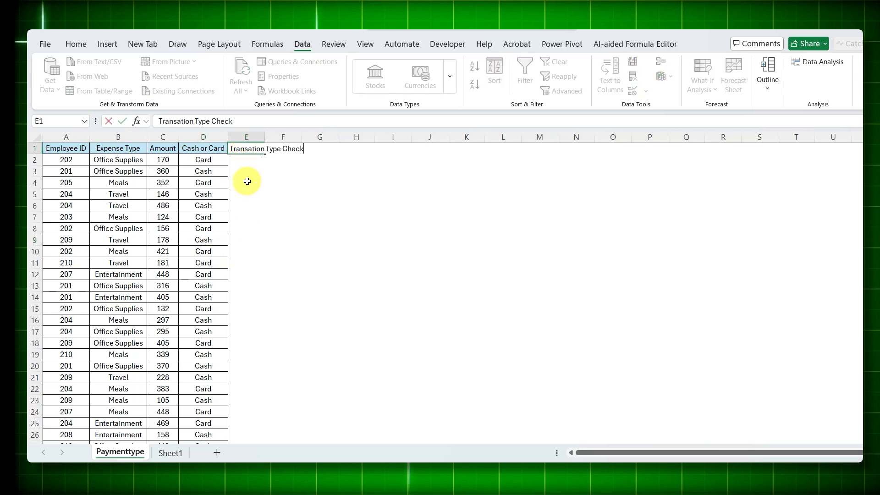
key("Tab")
double_click(263, 136)
- Enter the formula =COUNTIFS(A:A,A2,D:D,"Card") in E2 to count each employee's card transactions
left_click(248, 158)
type("=countif")
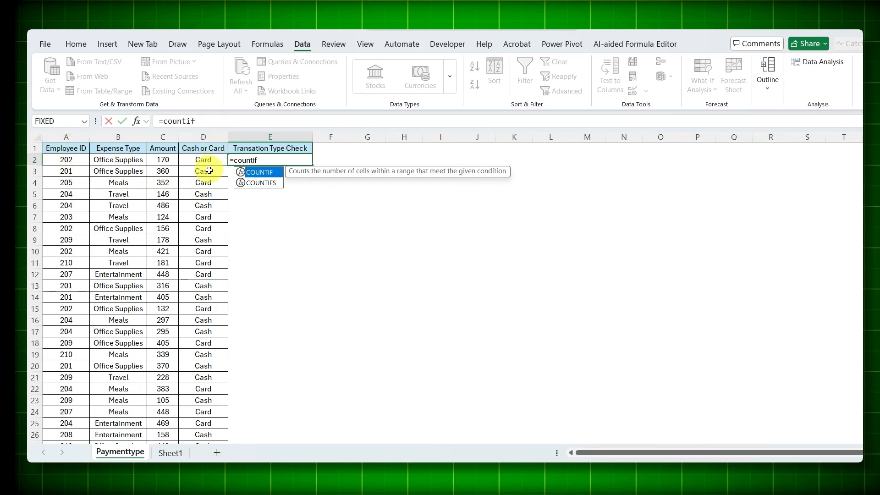
double_click(259, 182)
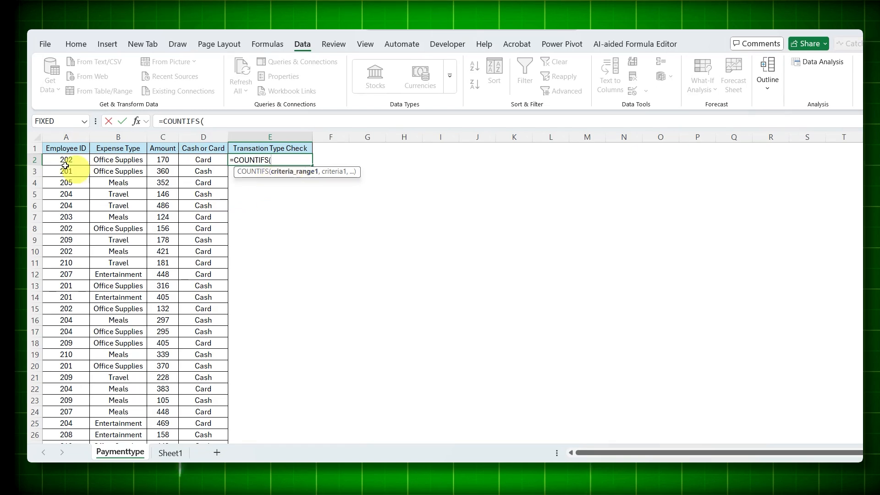
left_click(65, 137)
type(",")
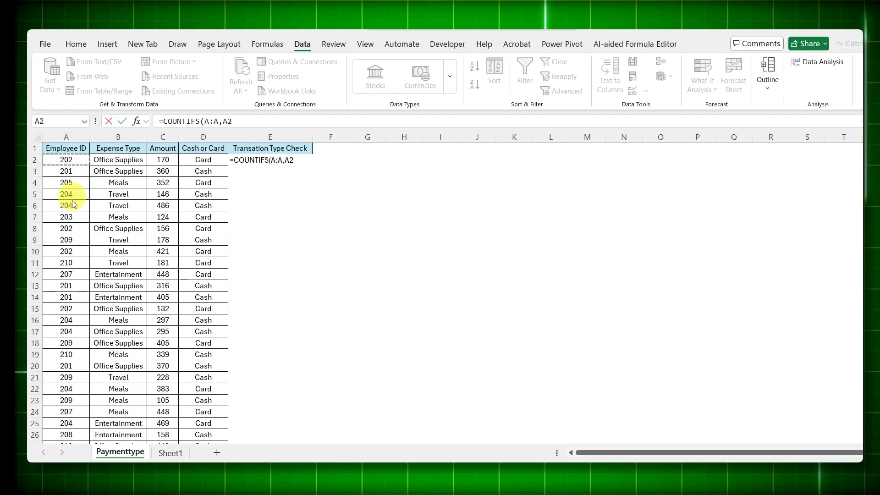
type(",")
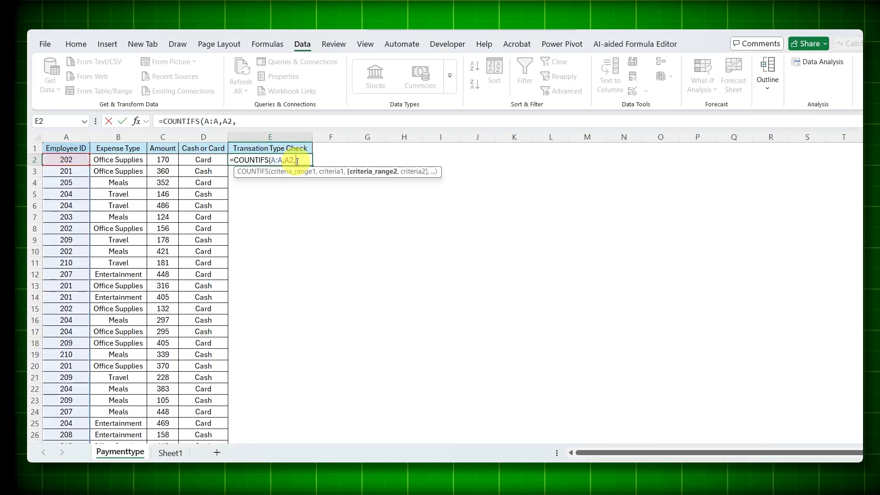
left_click(197, 134)
type(",")
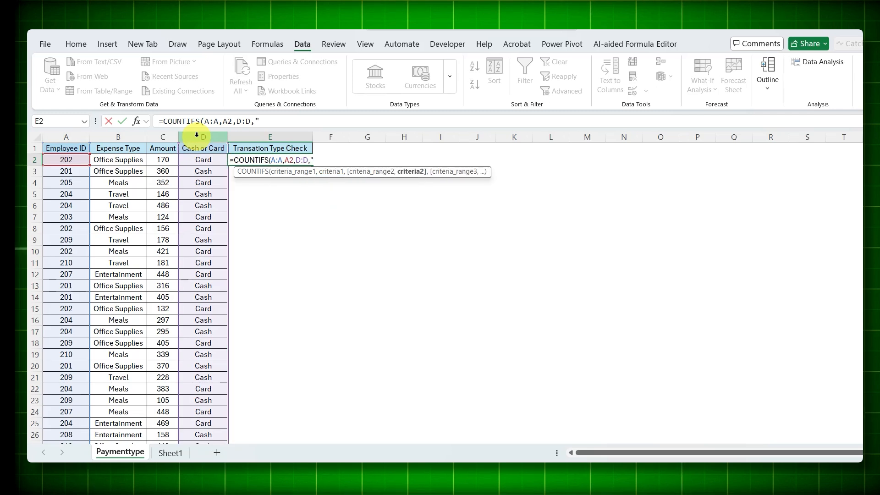
type("\"Card\")")
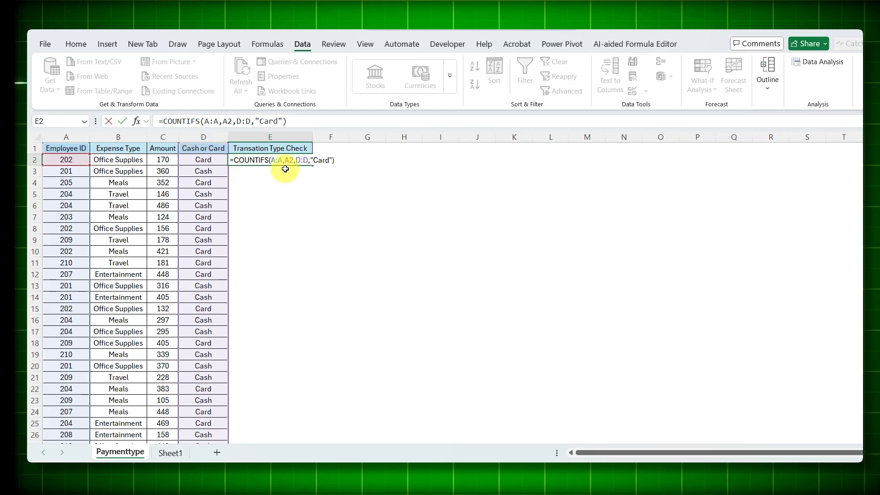
key("Return")
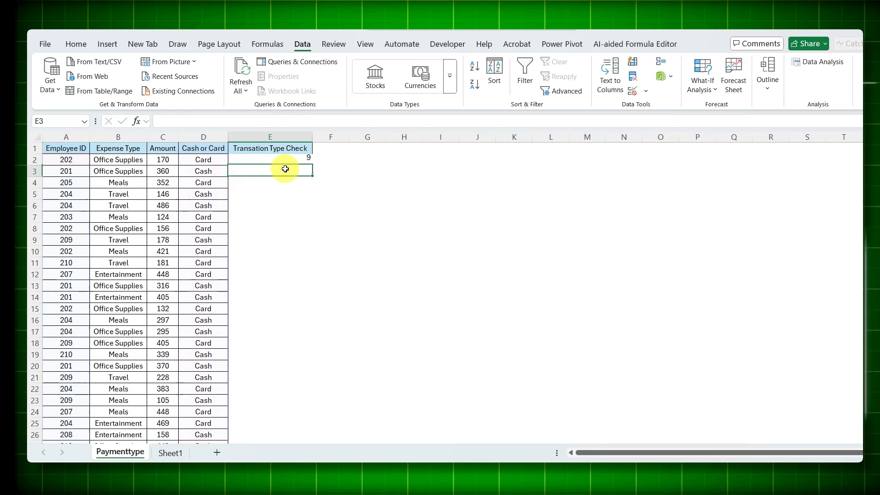
- Fill the COUNTIFS formula from E2 down the whole Transation Type Check column
left_click(262, 158)
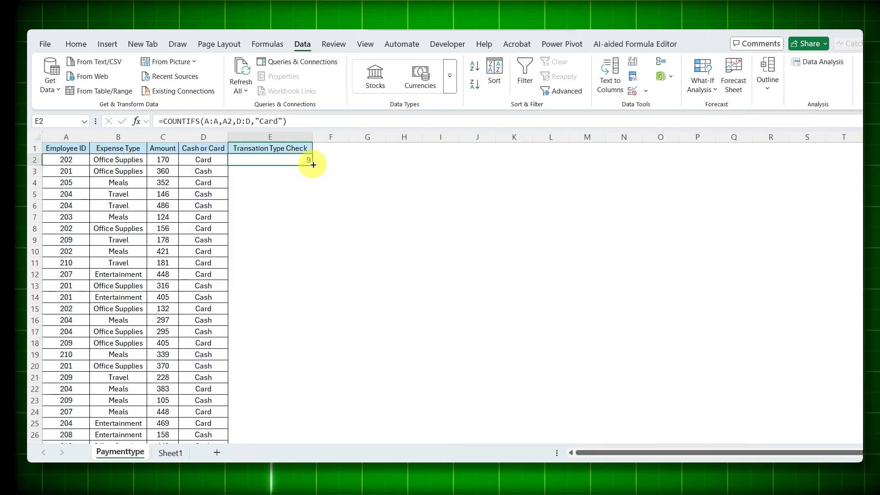
double_click(313, 165)
left_click(270, 182)
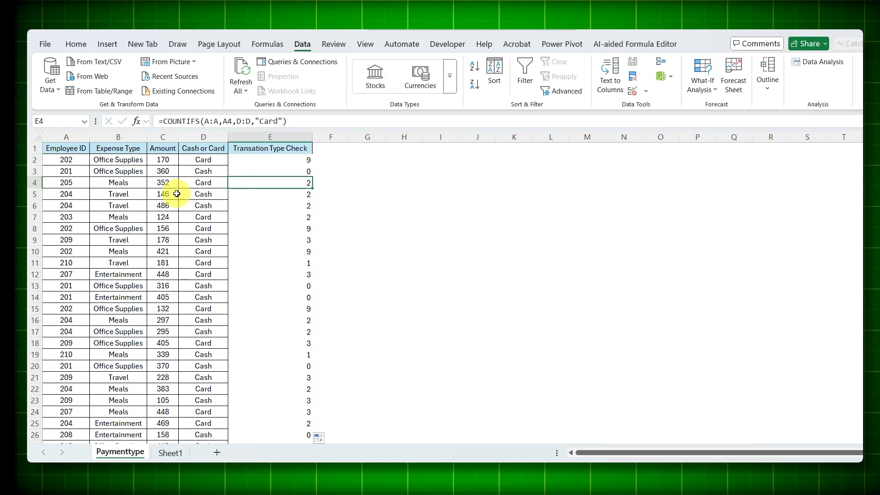
- Turn on filters, show only the 0 values in Transation Type Check, and examine the employees listed
key("ctrl+shift+l")
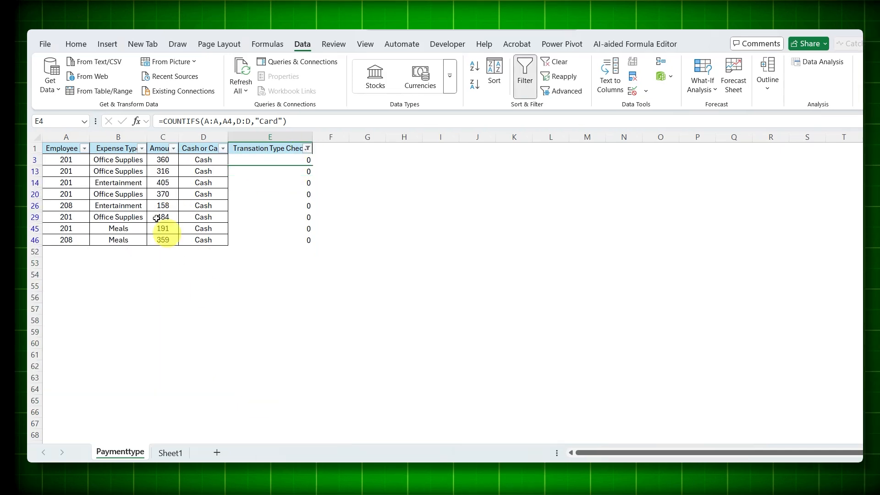
left_click_drag(73, 160, 189, 163)
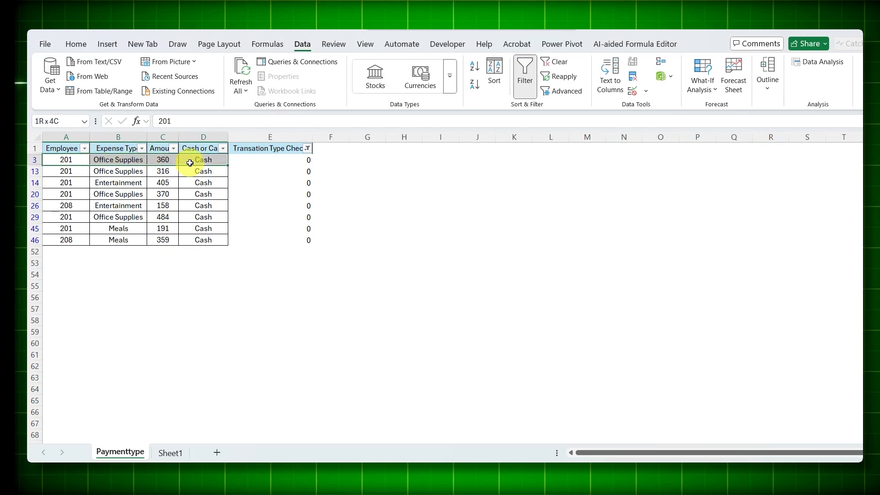
double_click(73, 161)
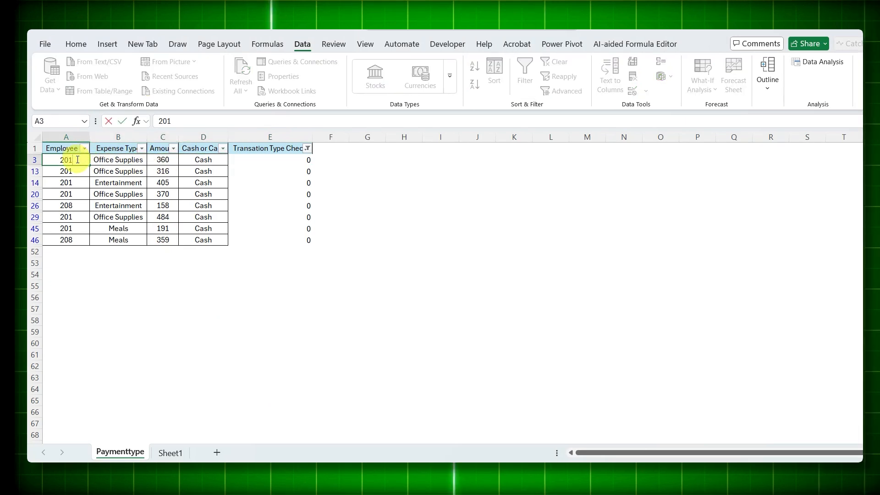
left_click(73, 205)
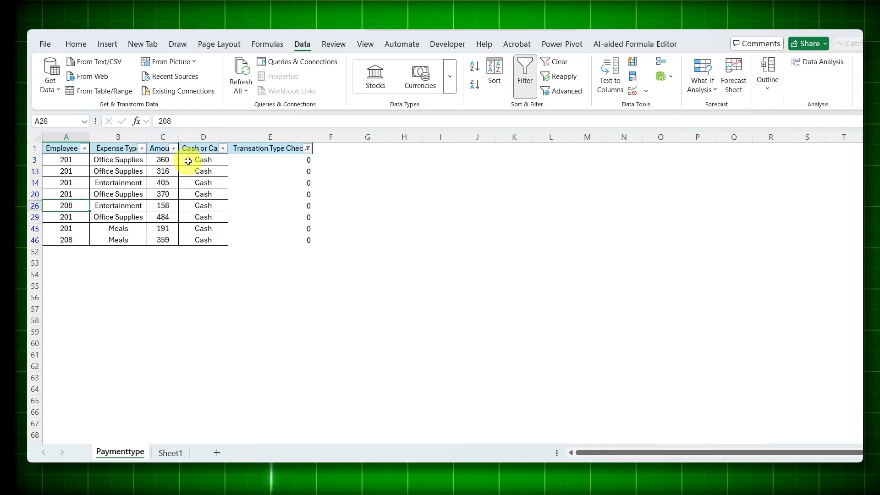
- Change the Transation Type Check filter to show every value except 0
left_click(307, 148)
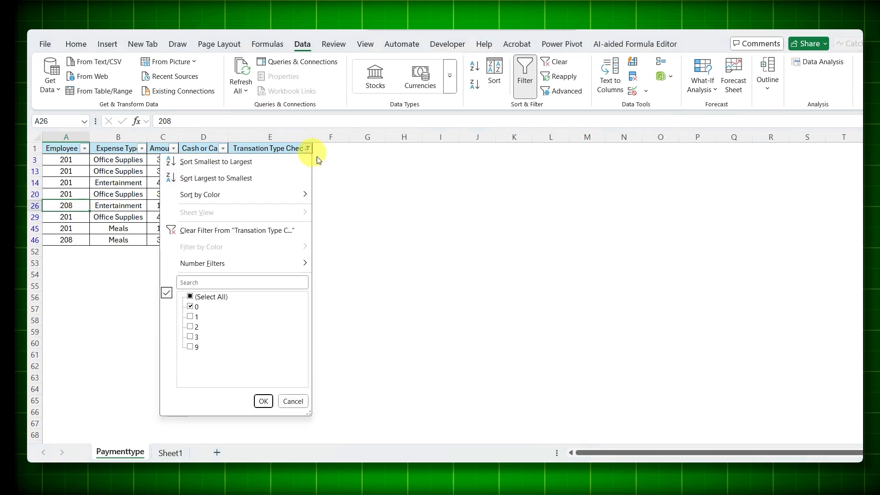
left_click(190, 297)
left_click(190, 307)
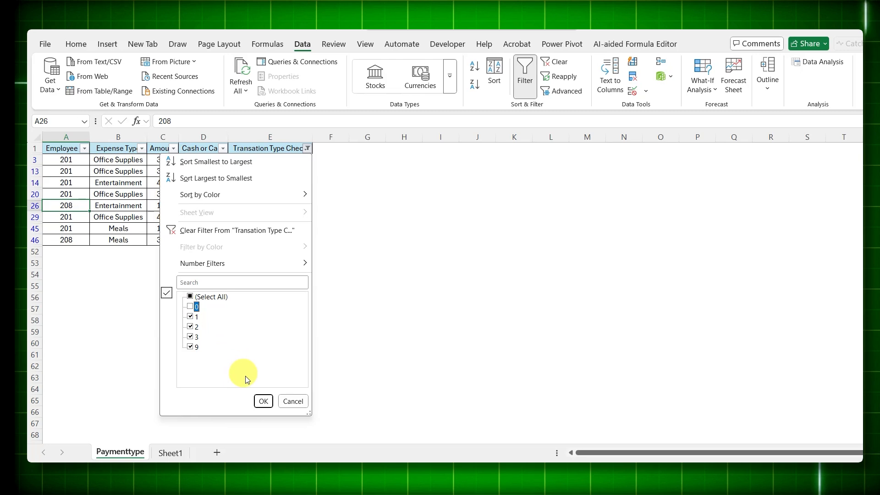
left_click(263, 401)
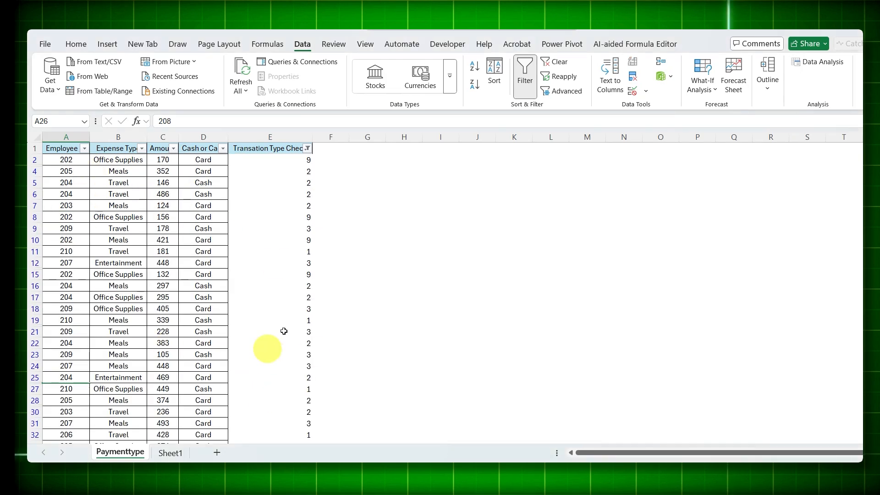
- Check the payment types in the filtered rows and clear the filter from the Transation Type Check column
left_click(205, 172)
left_click(208, 182)
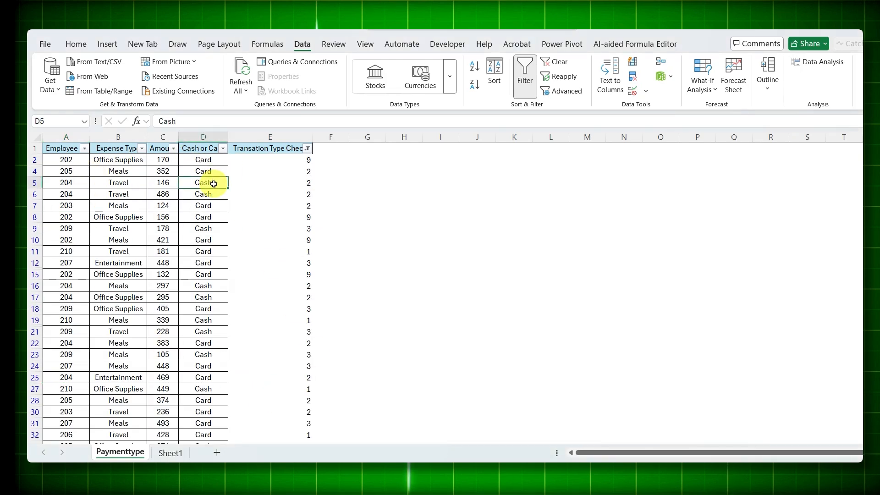
left_click(307, 149)
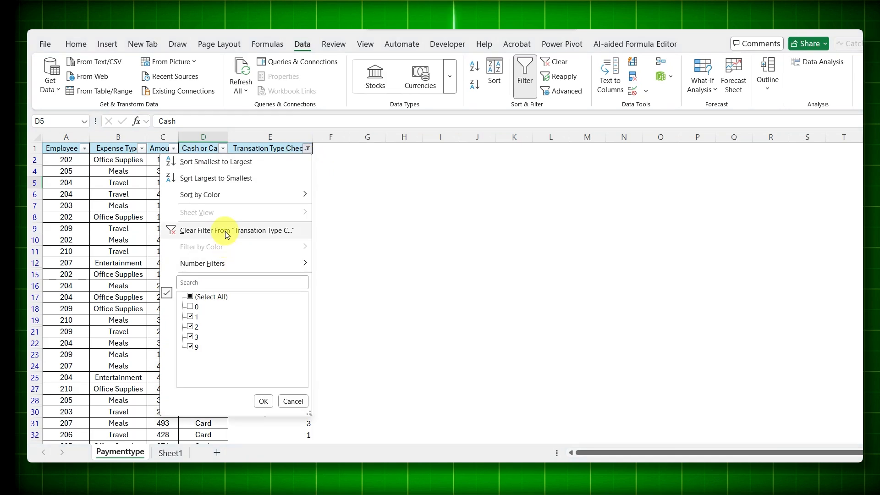
left_click(226, 234)
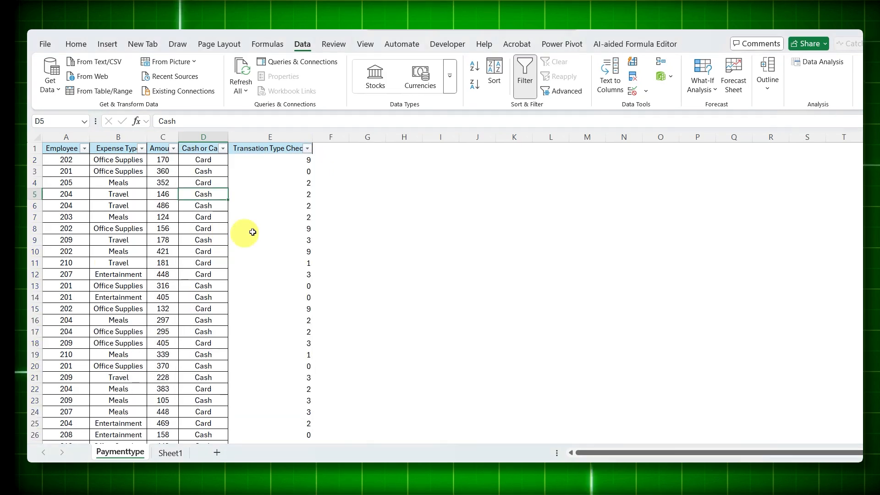
- Change the formula in E2 to =IF(COUNTIFS(A:A,A2,D:D,"Card")>0,"Has Card","Only Cash")
double_click(278, 160)
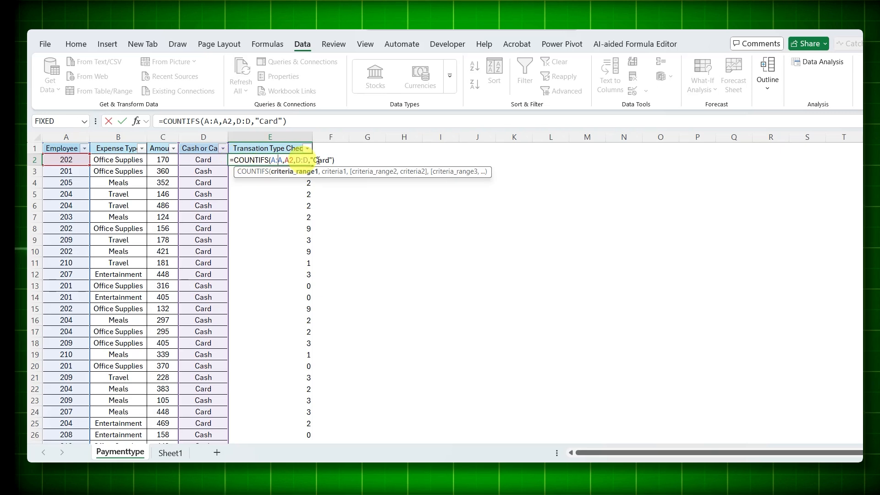
left_click(234, 161)
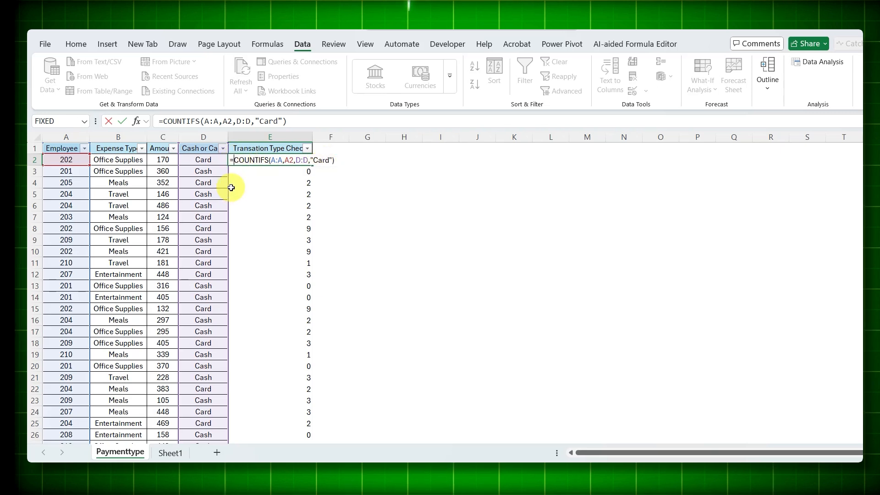
type("IF(")
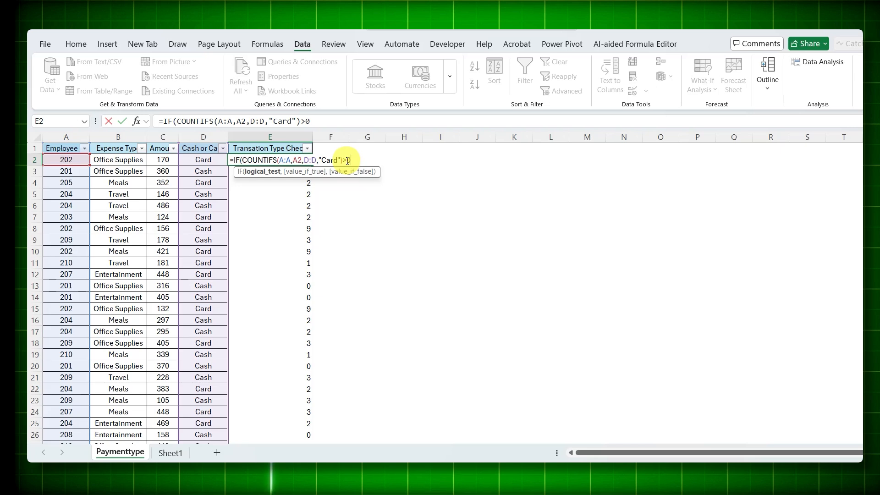
type("\"Has Card\",")
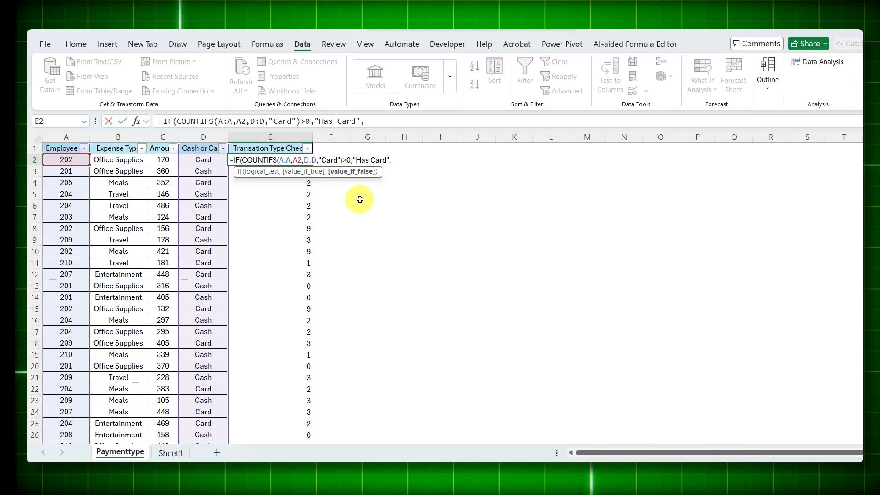
type("\"Only Cash")
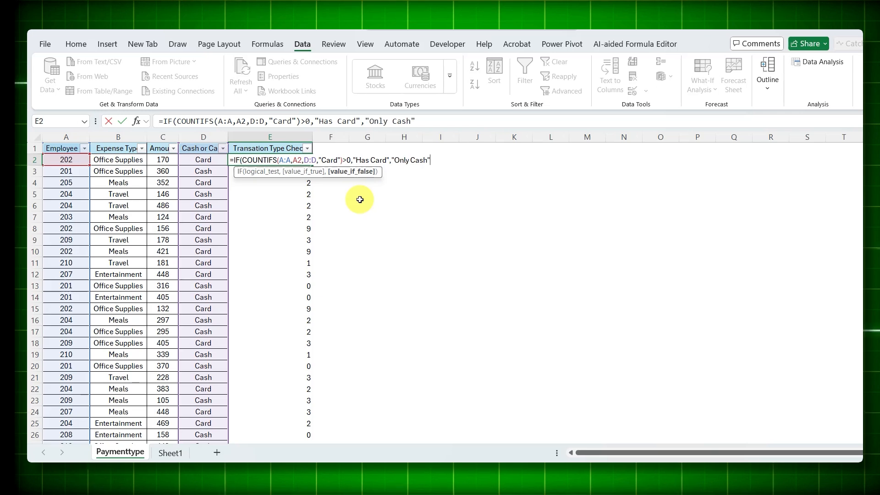
type("\")")
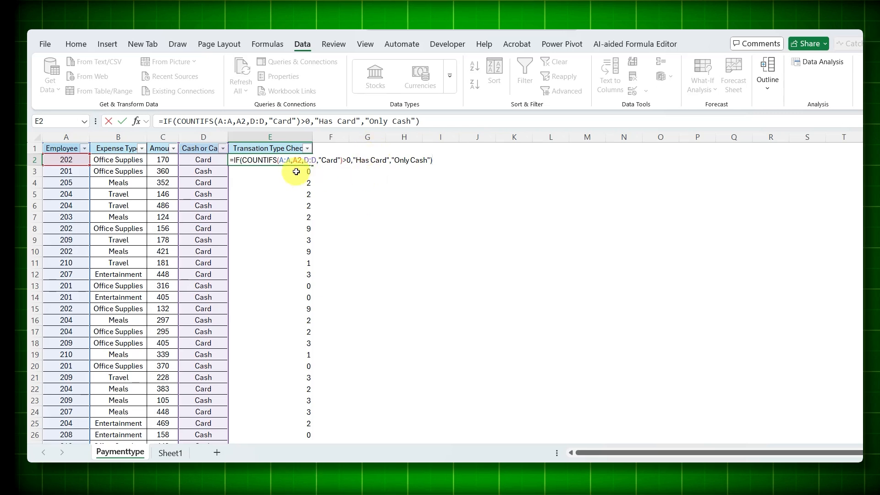
key("Return")
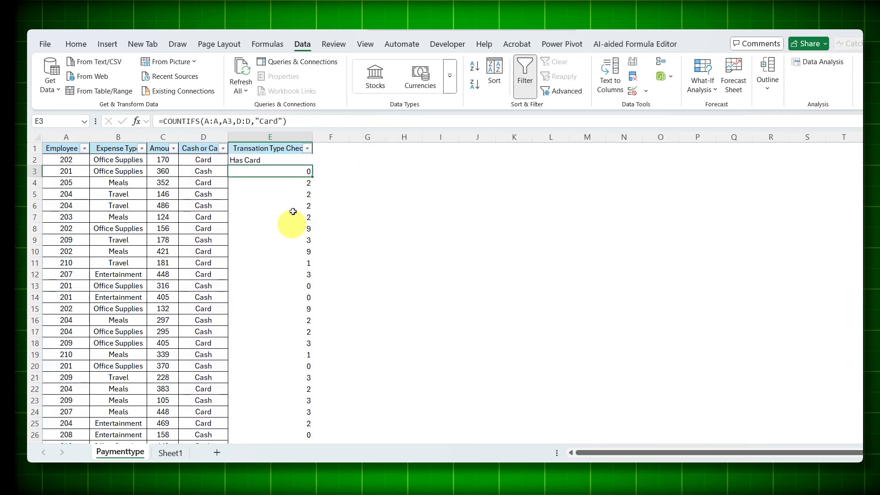
- Fill the IF formula from E2 down the whole Transation Type Check column
left_click(311, 166)
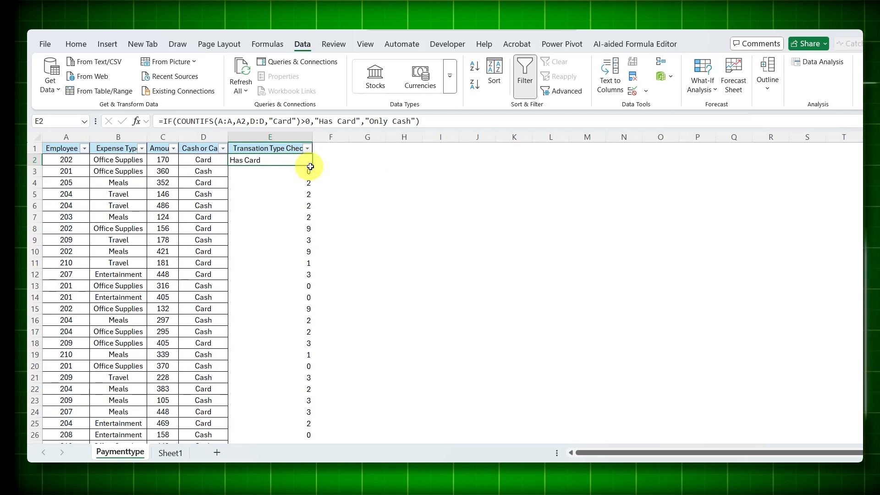
double_click(311, 167)
left_click(234, 192)
- Filter Transation Type Check to show only the Only Cash rows and examine the employee IDs listed
left_click(307, 148)
left_click(206, 306)
left_click(263, 401)
double_click(66, 163)
left_click_drag(66, 163, 206, 161)
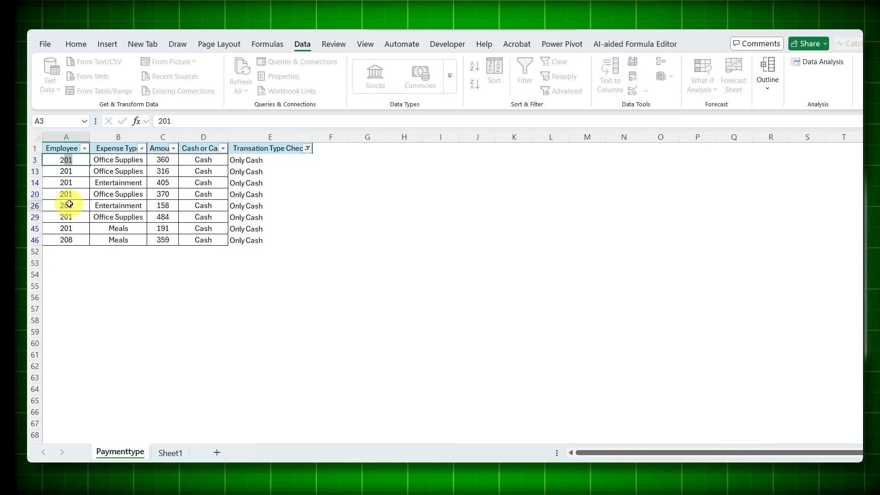
left_click(85, 205)
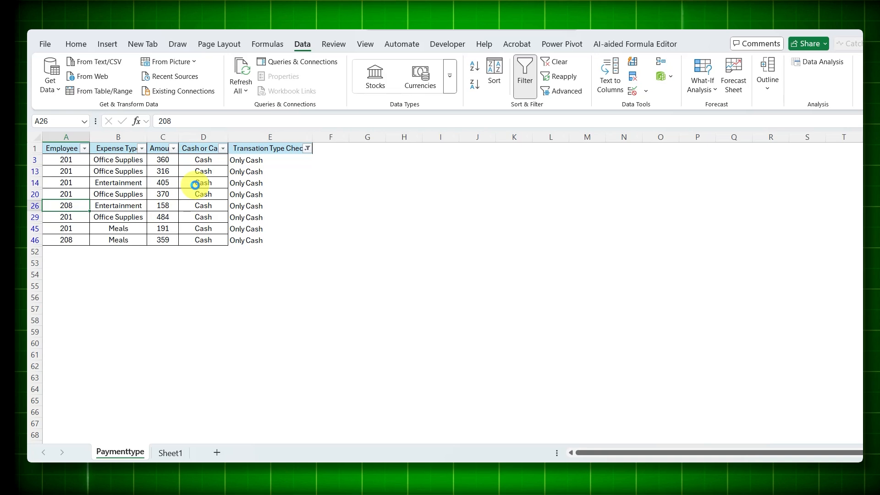
- Turn off the filters and delete the Transation Type Check column from the sheet
key("ctrl+shift+l")
left_click(257, 137)
right_click(258, 139)
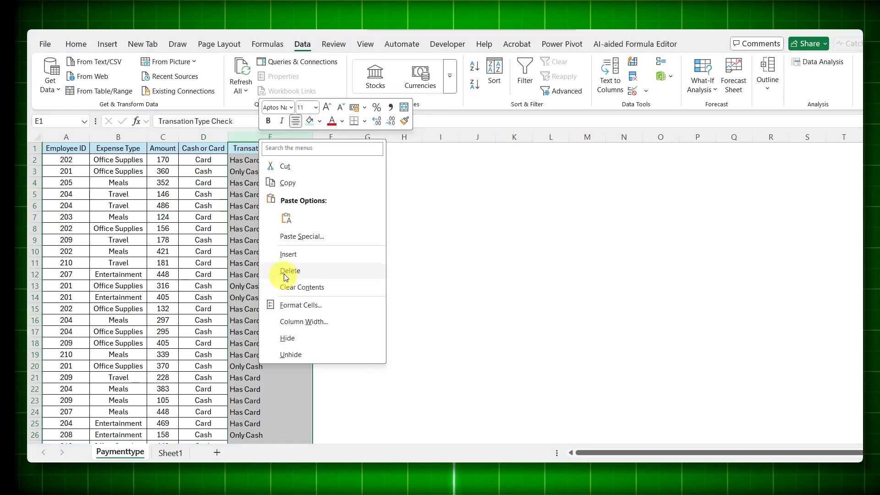
left_click(285, 272)
- Convert the expense data in A1:D51 into a table with headers
left_click(143, 240)
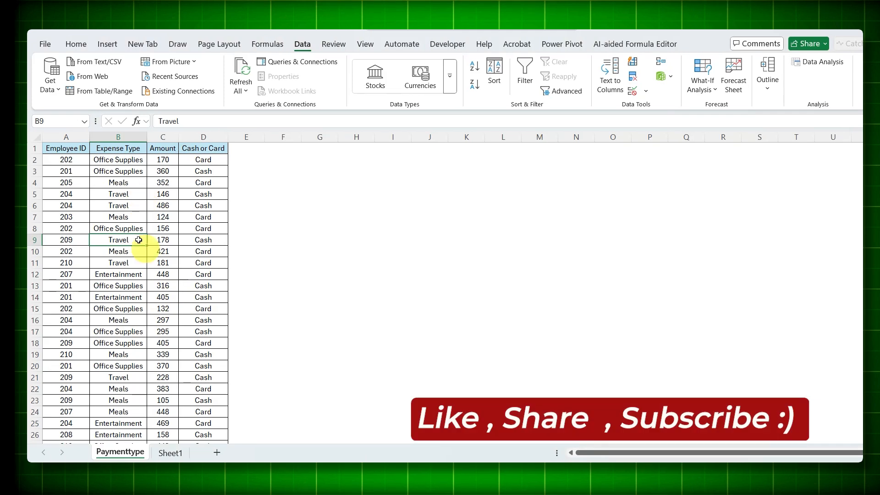
key("ctrl+t")
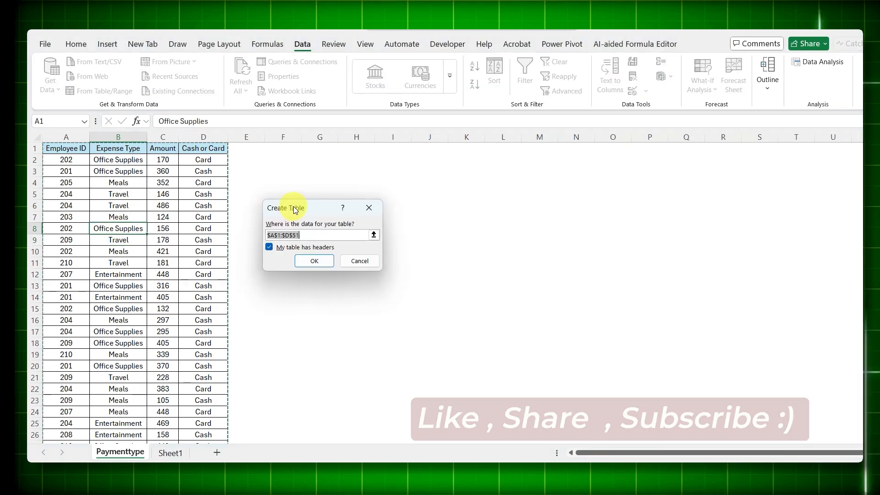
left_click_drag(293, 205, 192, 185)
left_click(211, 240)
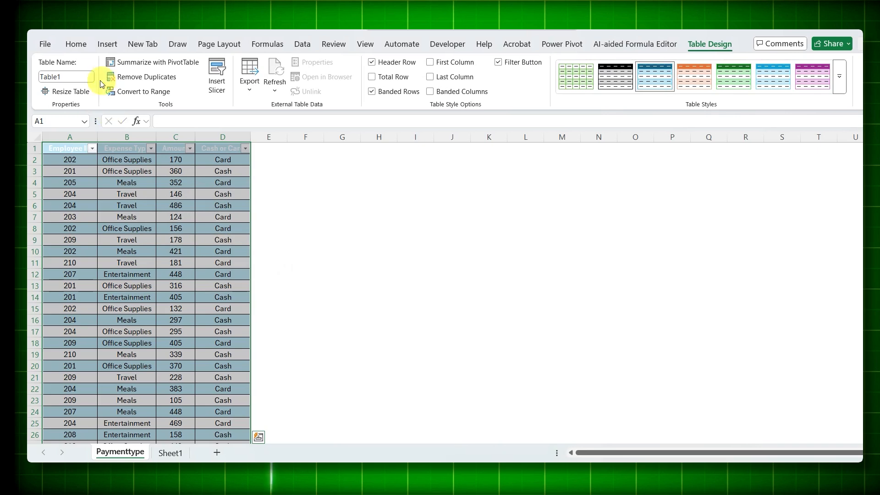
- Name the new expense table data
left_click(83, 74)
type("d")
type("ata")
left_click(174, 215)
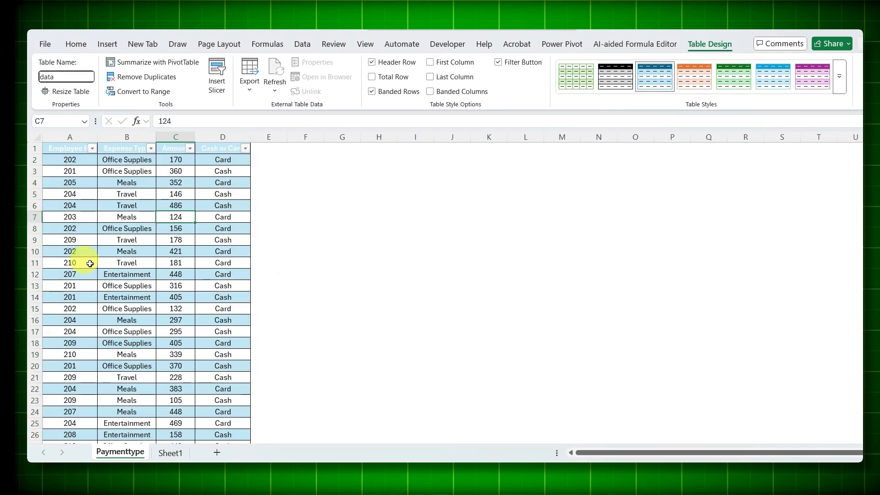
- Give the expense table the plain uncoloured style, the first of the Light table styles
left_click(843, 78)
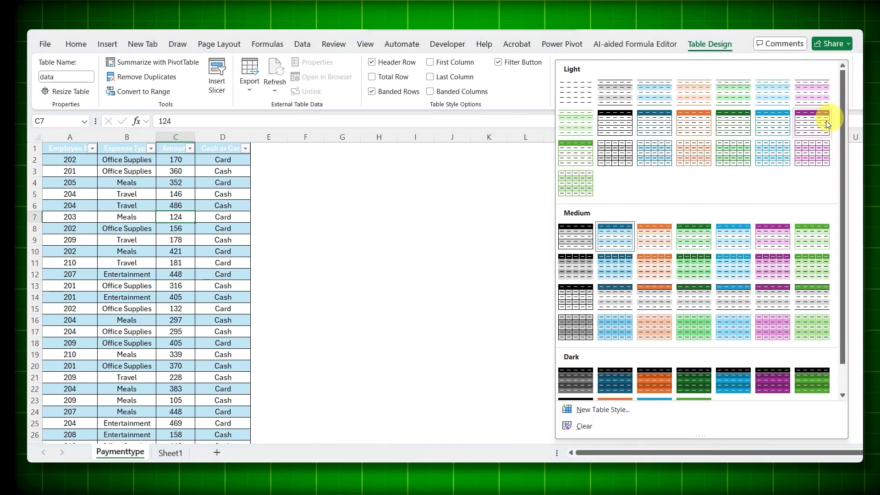
left_click(585, 93)
left_click(212, 252)
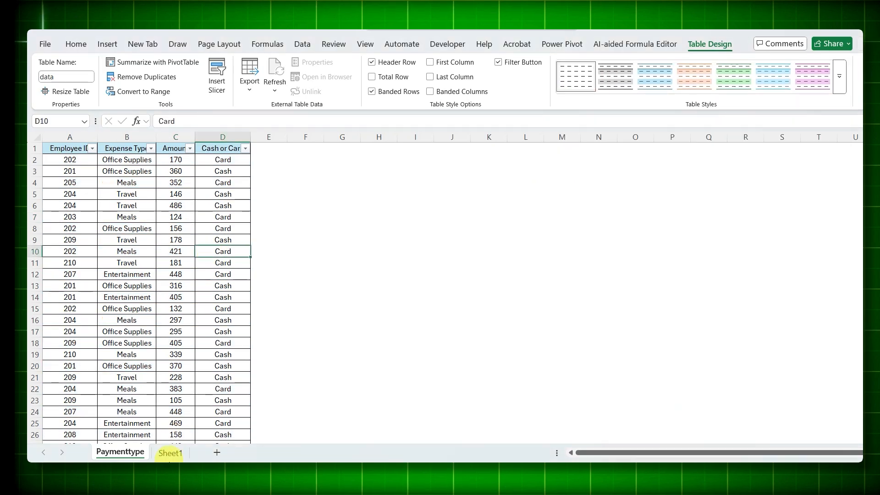
- Insert a PivotTable based on the expense table at cell A1 of Sheet1
left_click(166, 457)
left_click(60, 136)
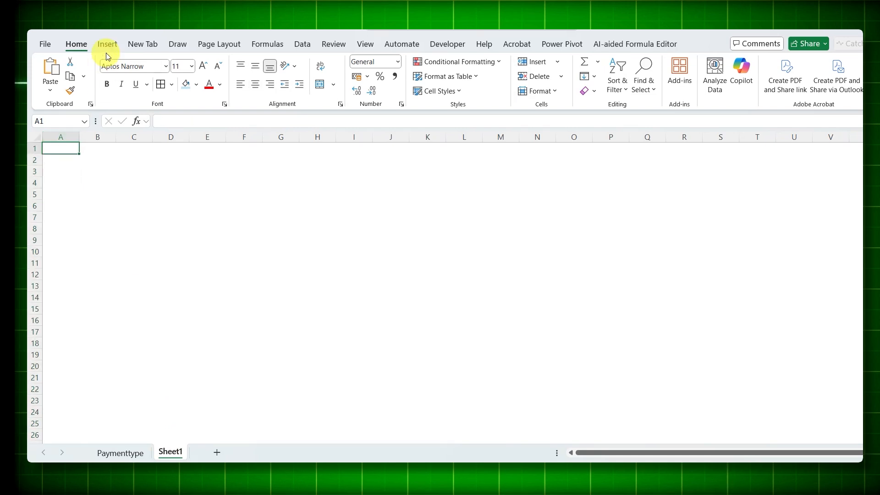
left_click(107, 44)
left_click(52, 70)
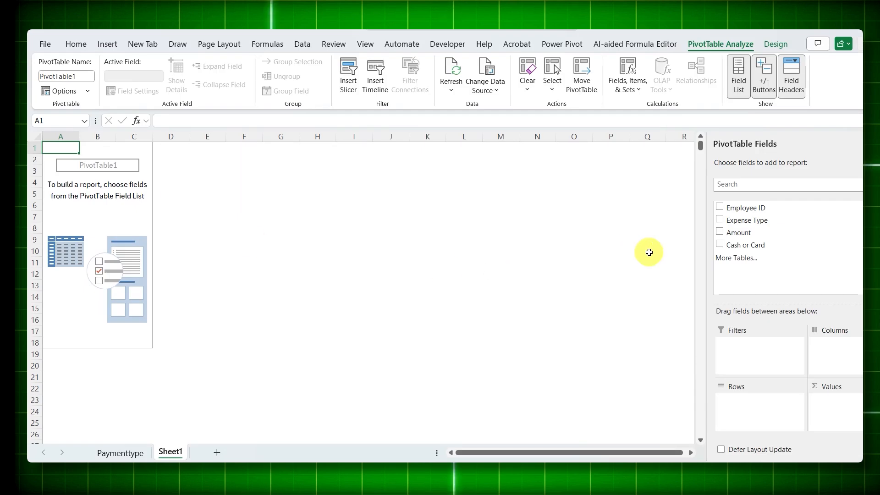
- Set up the PivotTable with Employee ID as rows, Cash or Card as columns, and Count of Cash or Card as values
left_click_drag(745, 208, 754, 400)
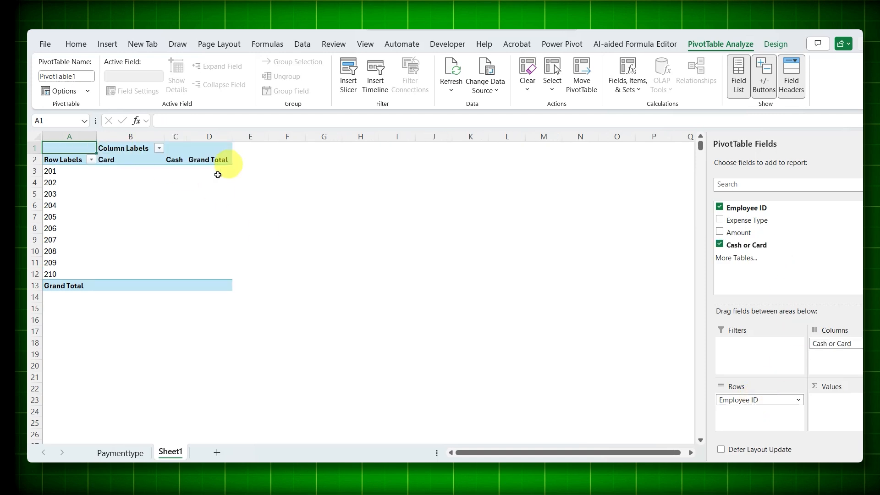
left_click_drag(747, 245, 800, 334)
left_click_drag(835, 406, 835, 406)
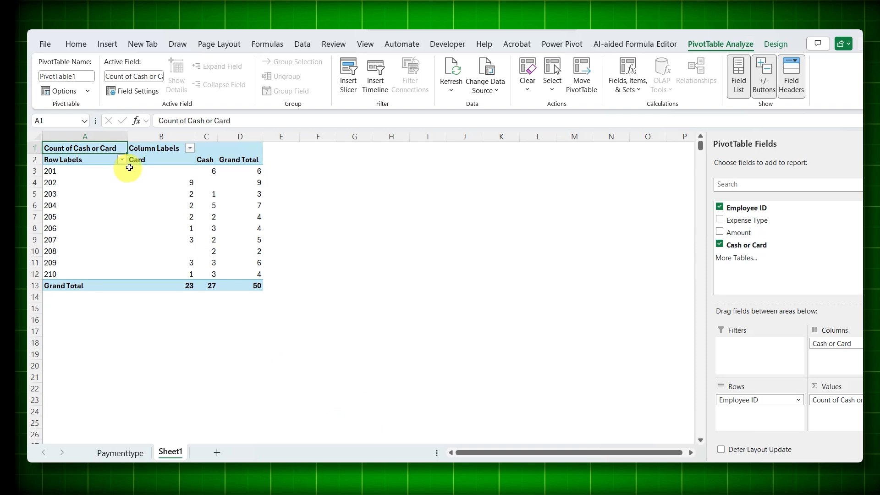
- Examine the PivotTable's Card column for employees without card transactions and compare it with their Cash counts
left_click(147, 173)
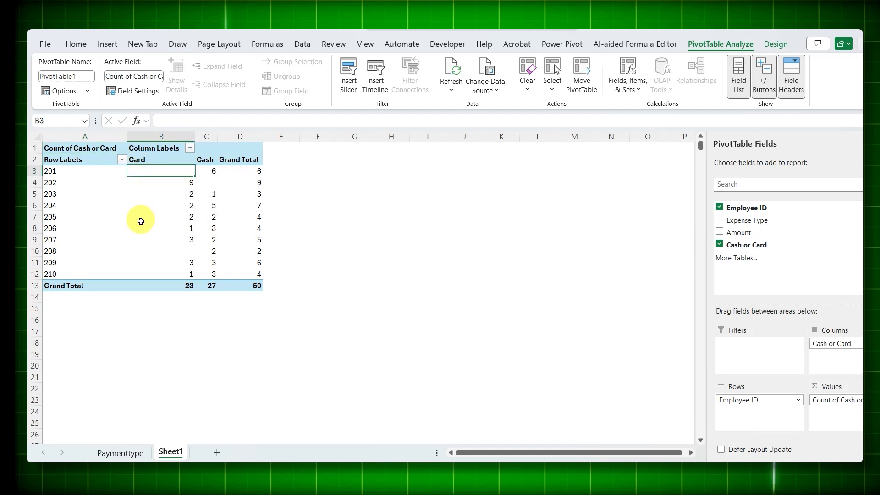
left_click(169, 251)
left_click_drag(68, 170, 182, 171)
left_click_drag(80, 251, 131, 250)
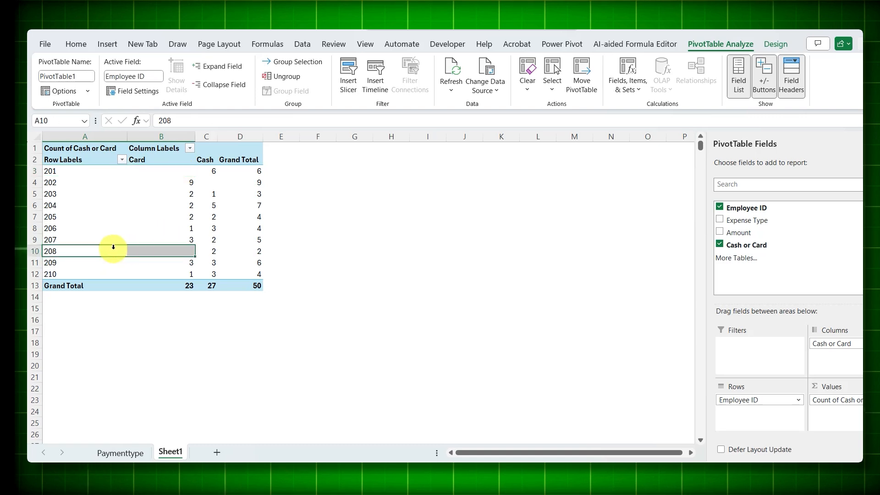
left_click(165, 285)
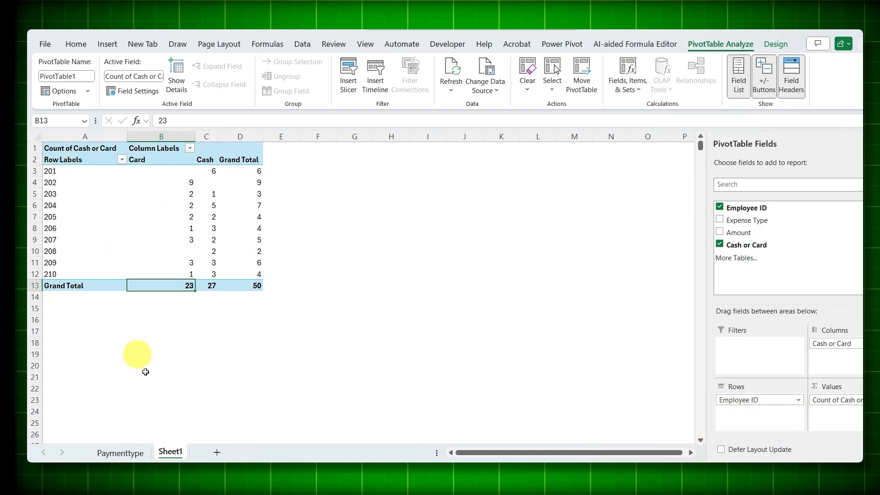
mouse_move(183, 190)
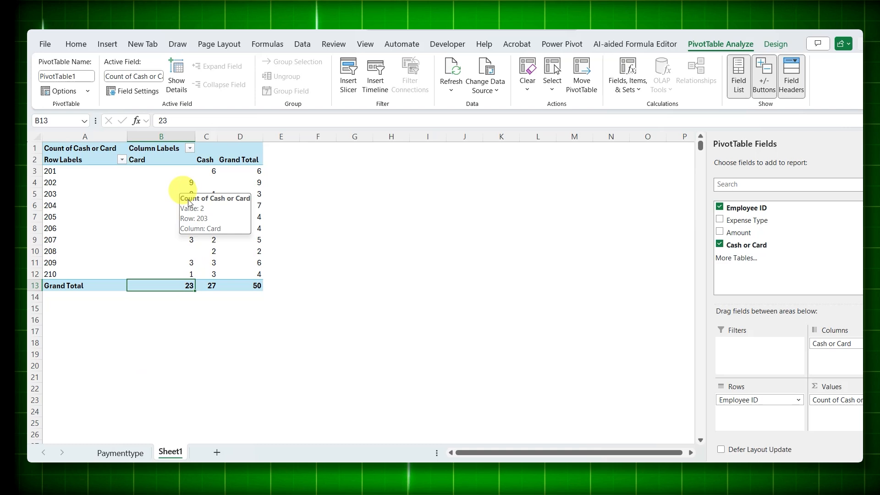
left_click(150, 169)
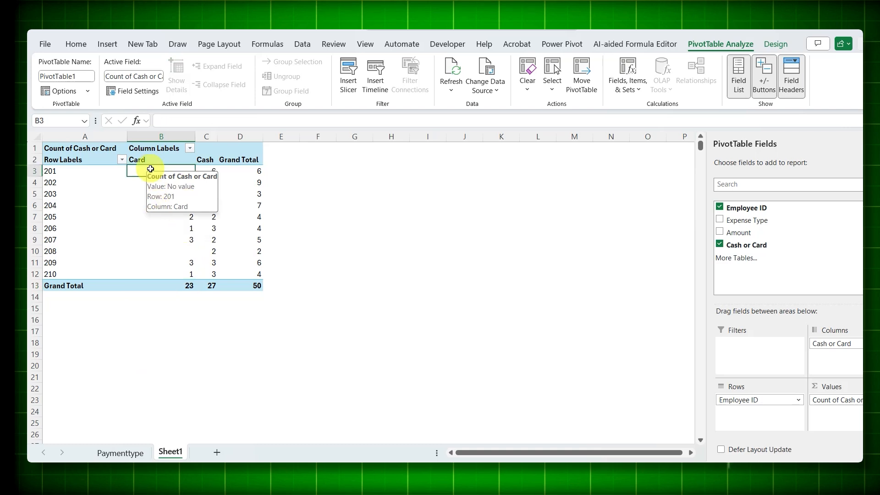
left_click(162, 253)
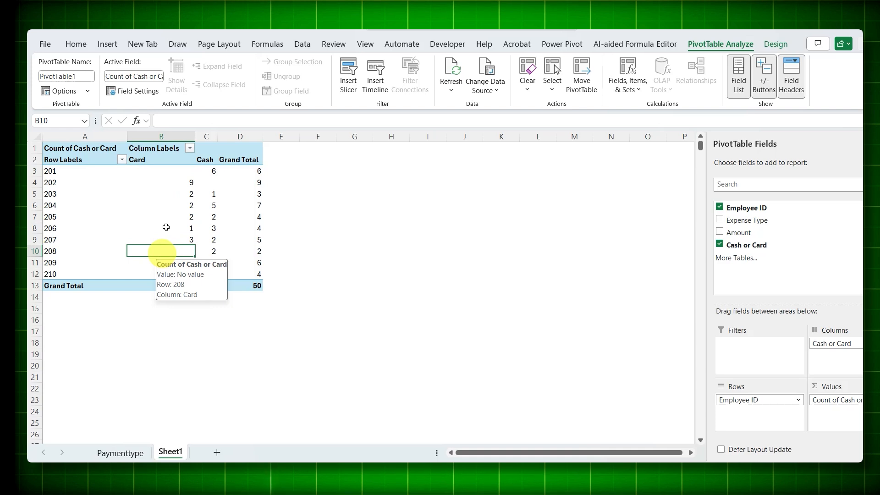
mouse_move(170, 174)
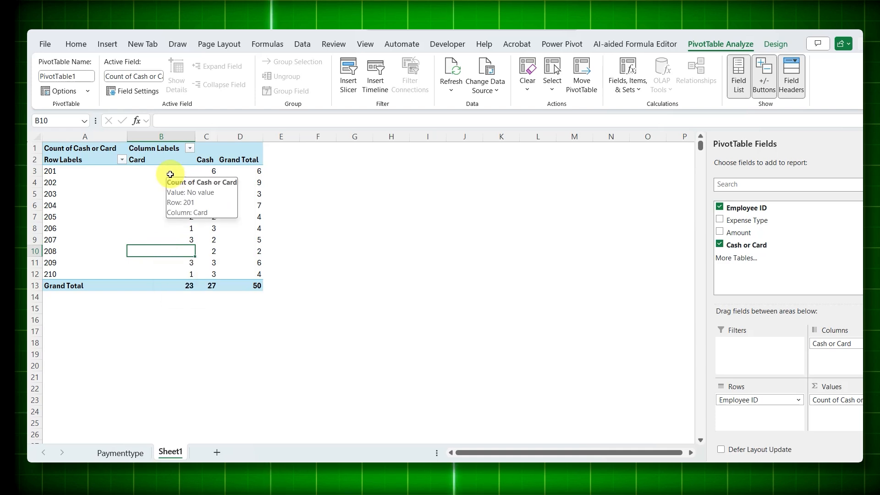